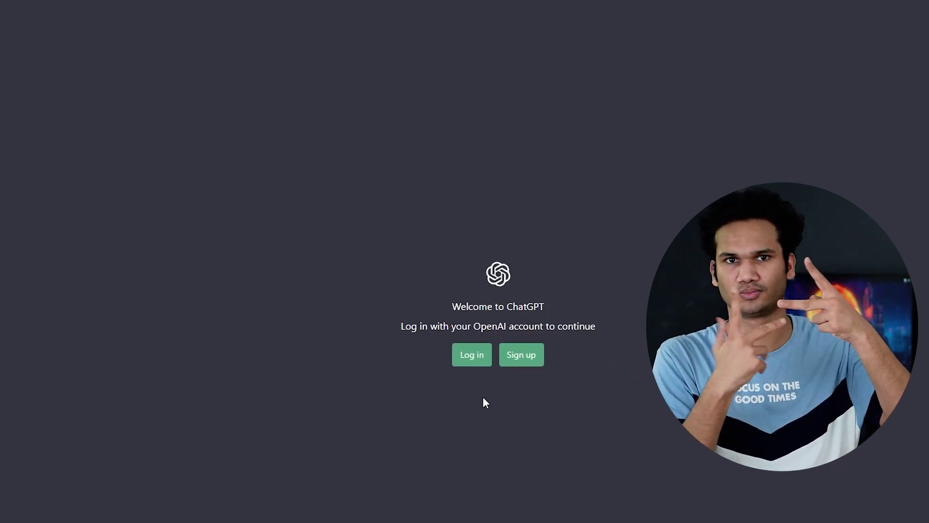
# Sign up for a new account with Google and enter the first and last name.
pyautogui.click(492, 351)
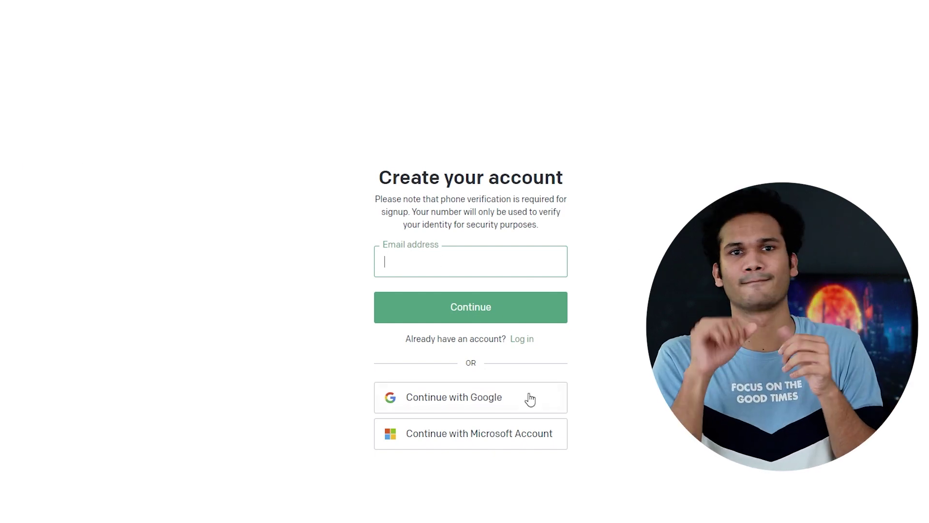
pyautogui.click(484, 407)
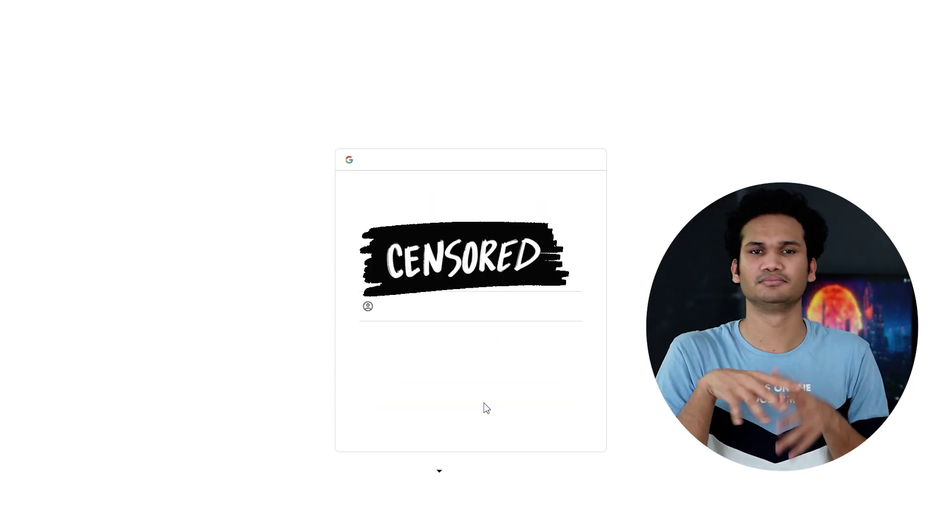
pyautogui.click(487, 274)
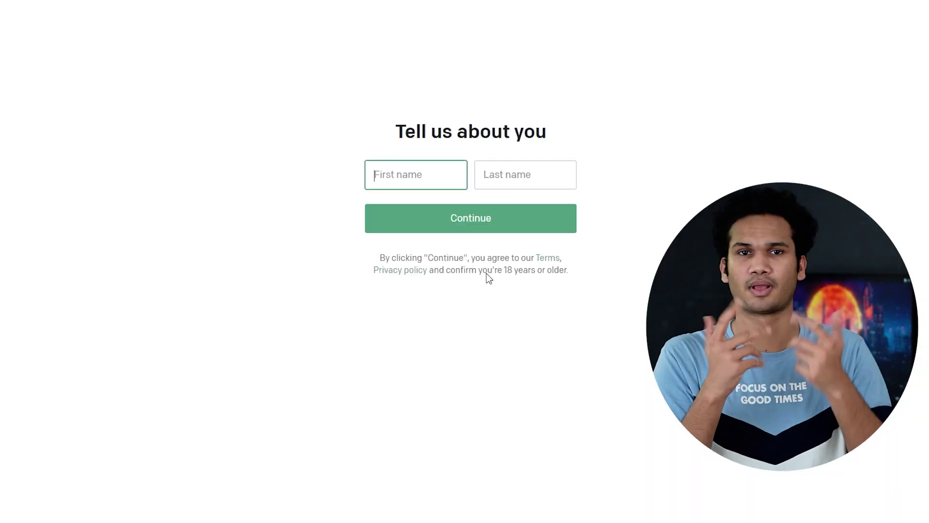
pyautogui.write('Moon')
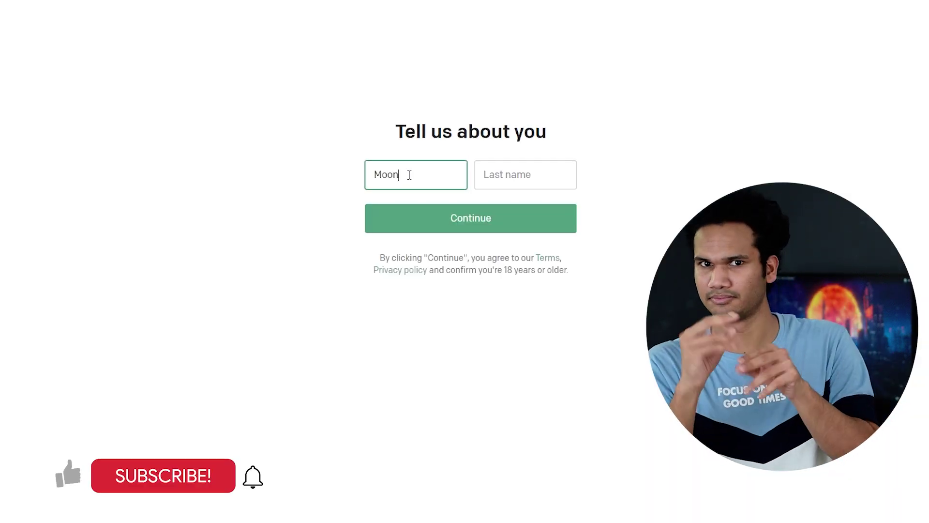
pyautogui.click(534, 179)
pyautogui.write('Droid')
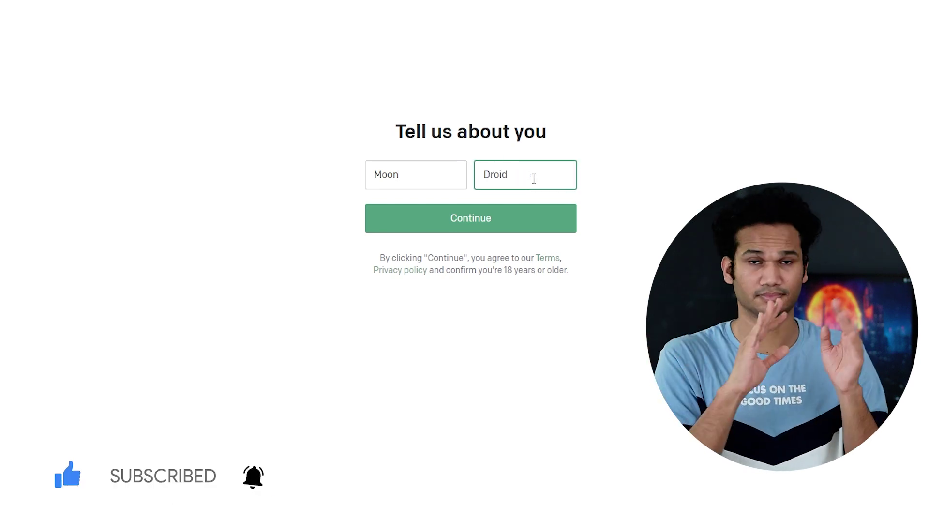
pyautogui.click(466, 222)
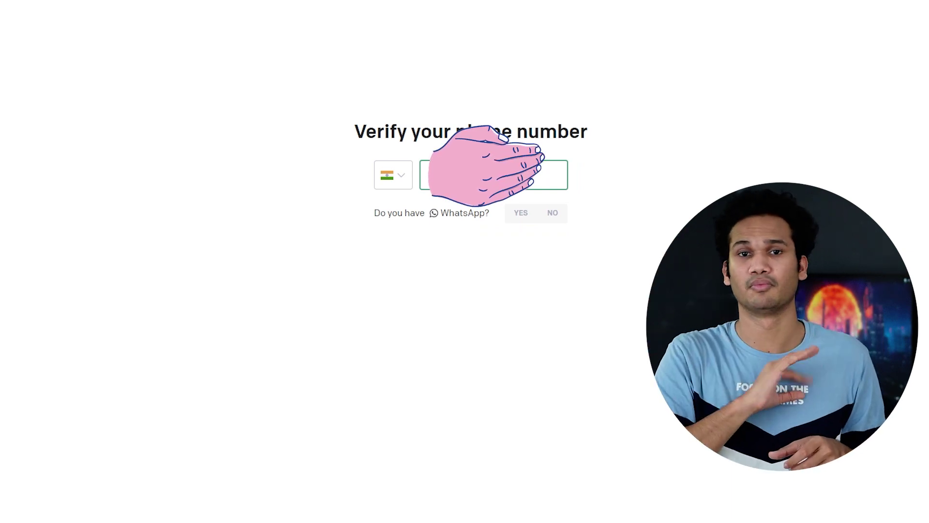
# Decline WhatsApp and verify the phone number with the SMS code.
pyautogui.click(552, 215)
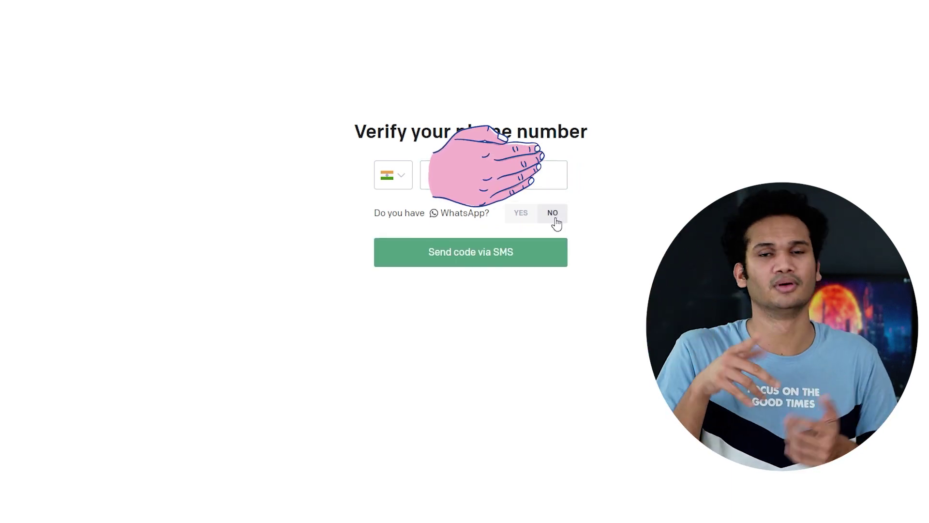
pyautogui.click(469, 260)
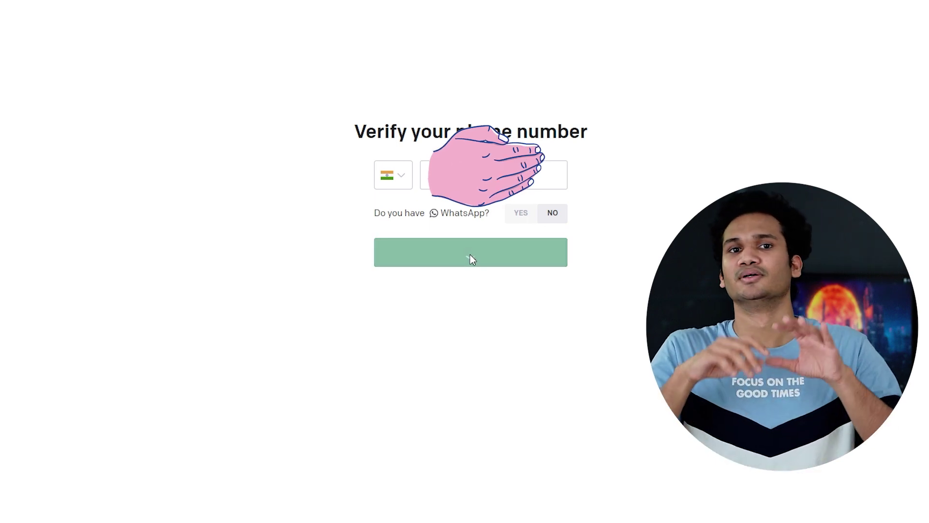
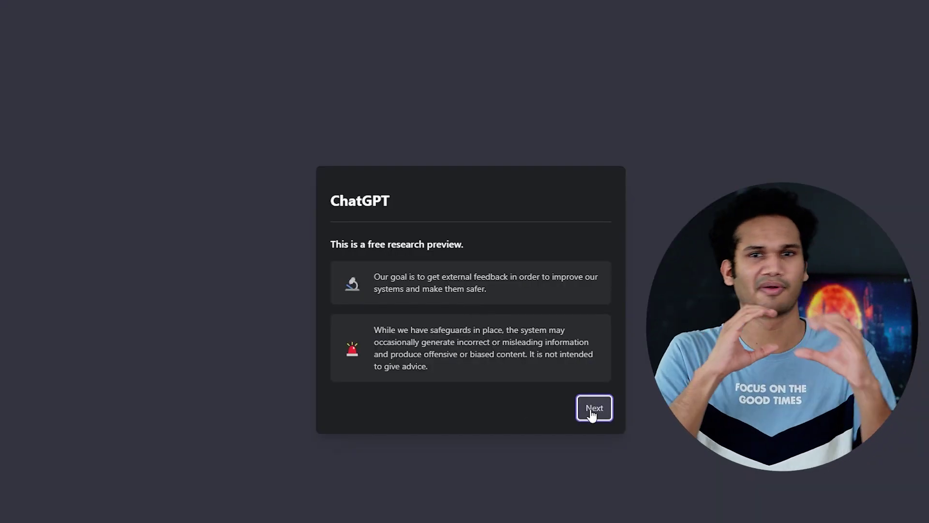
pyautogui.click(591, 410)
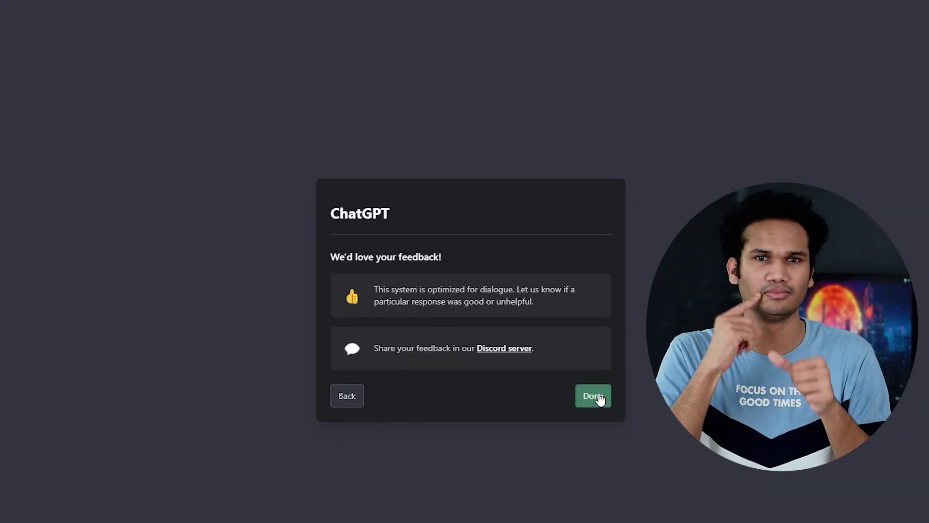
# Dismiss the 'We'd love your feedback!' onboarding dialog with Done.
pyautogui.click(596, 398)
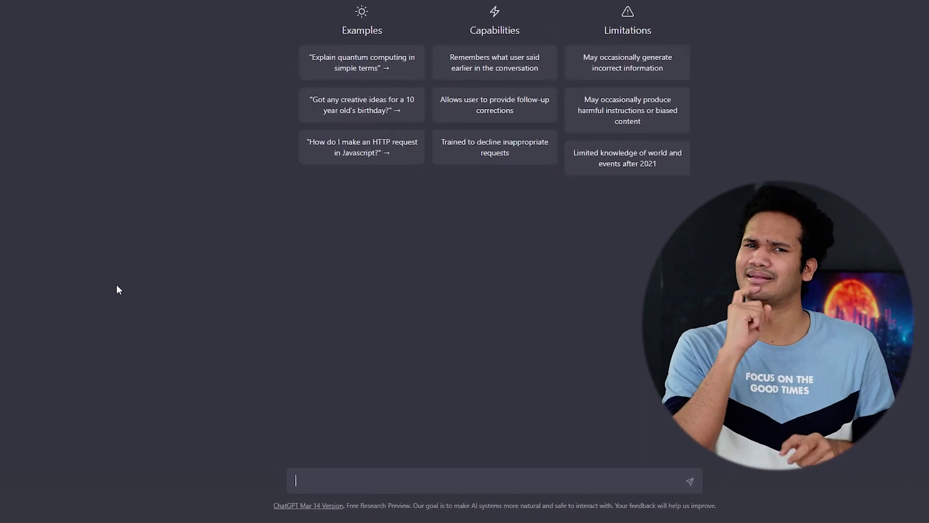
# Paste the self-introduction paragraph and send 'Please correct my English grammar in the text above'.
pyautogui.write('Me am ChatGPT, Me have lots of skills with different languages, so me can speak many languages. Me can help you with writing, answering questions, and just talking about whatever you want.')
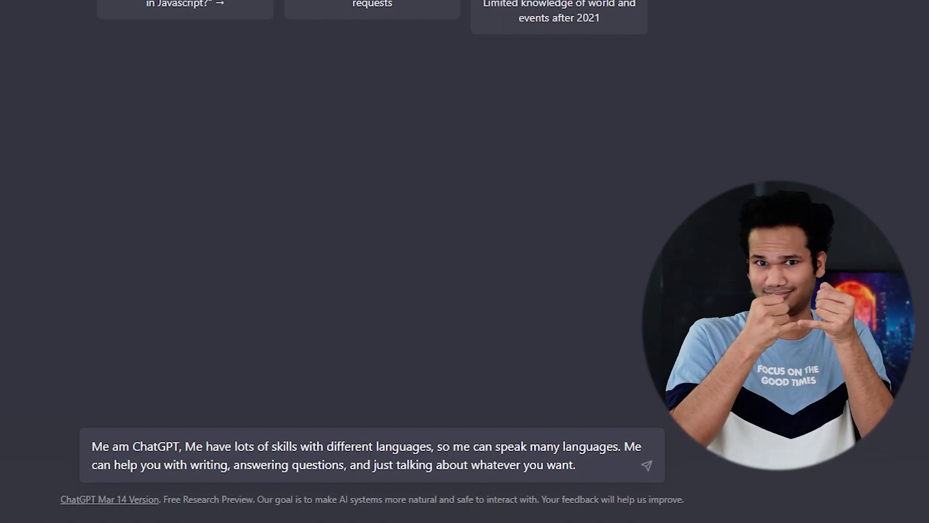
pyautogui.hotkey('shift', 'Return')
pyautogui.hotkey('shift', 'Return')
pyautogui.write('Please correct my Engl')
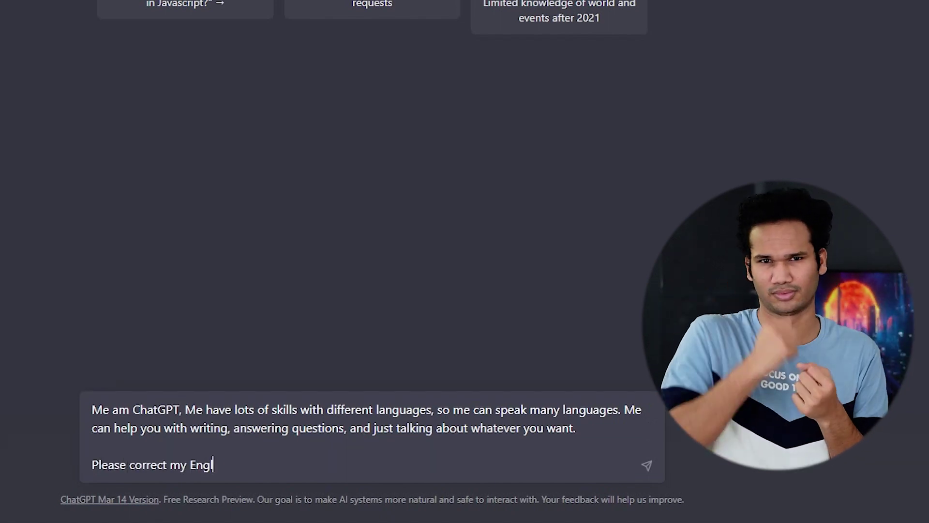
pyautogui.write('ish grammar in the text above')
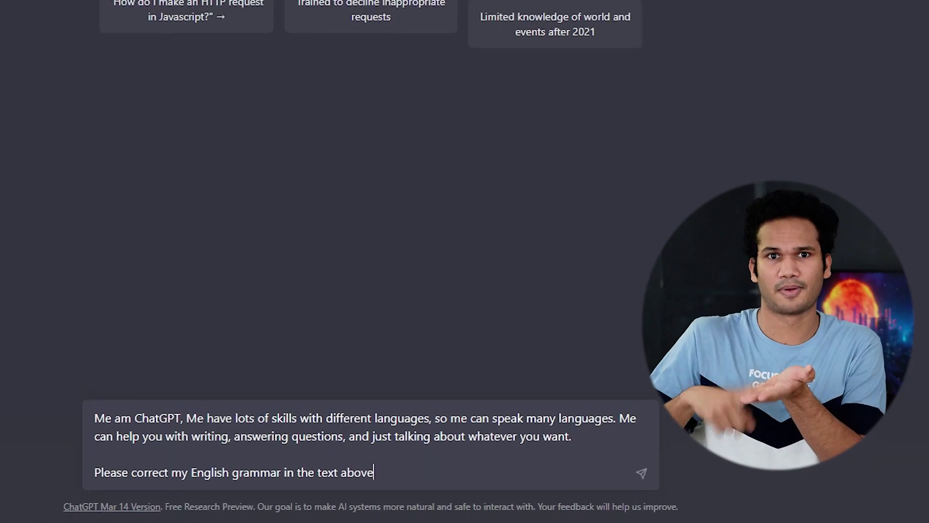
pyautogui.press('Return')
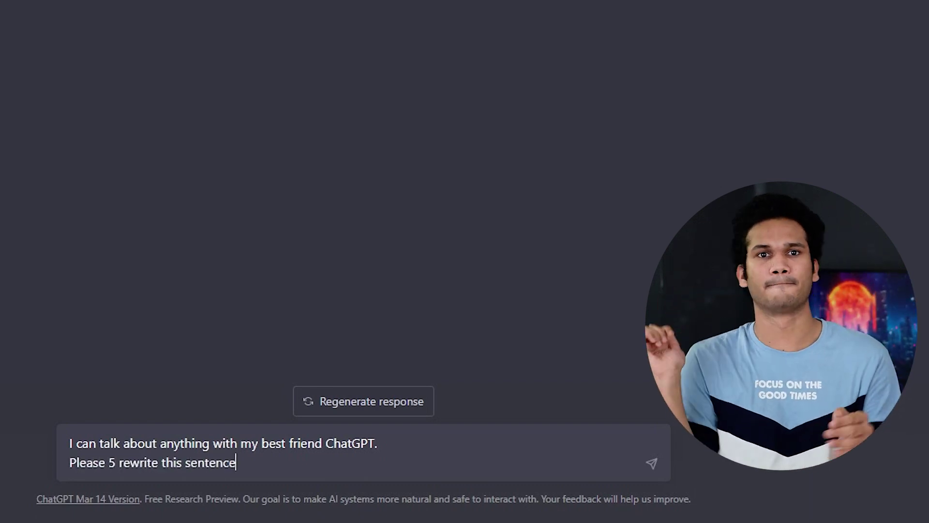
# Send the 'Please 5 rewrite this sentence' prompt about talking with a best friend.
pyautogui.press('Return')
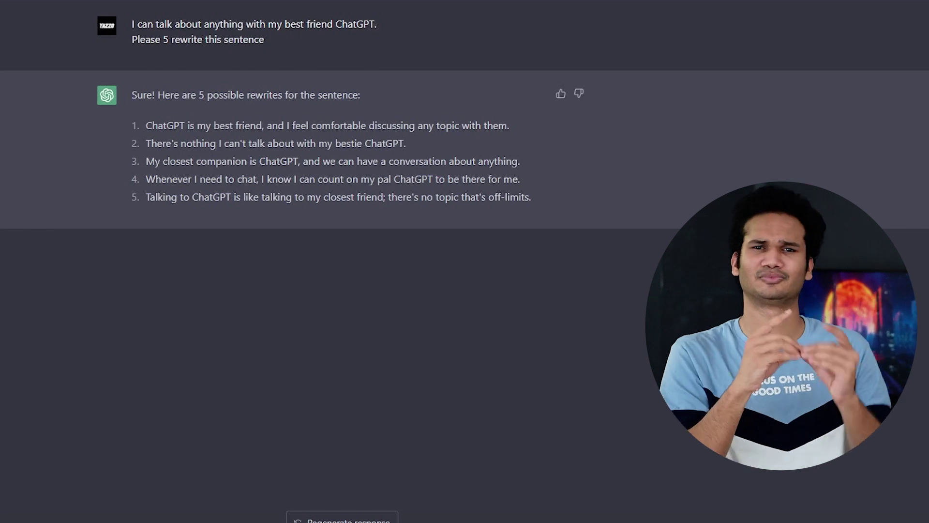
# Send the follow-up 'Explain your changes' about the five rewrites.
pyautogui.write('E')
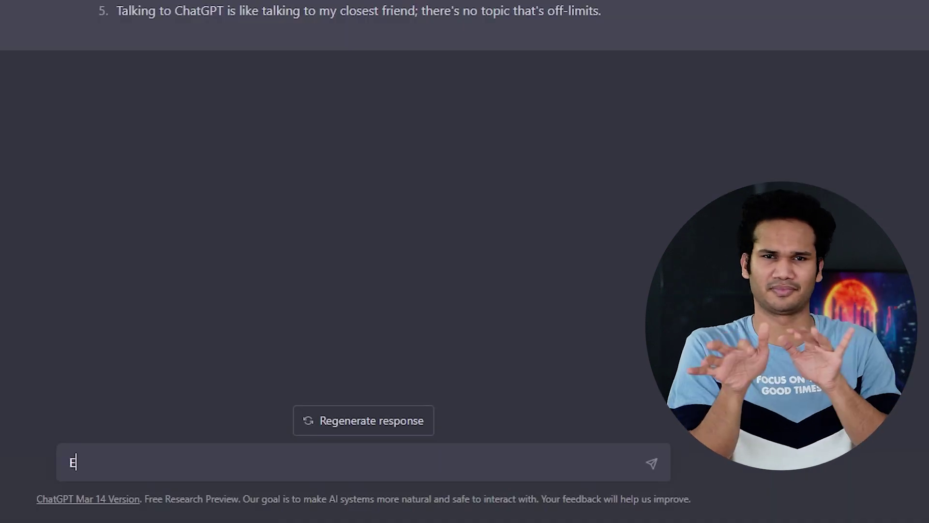
pyautogui.write('xplain your changes')
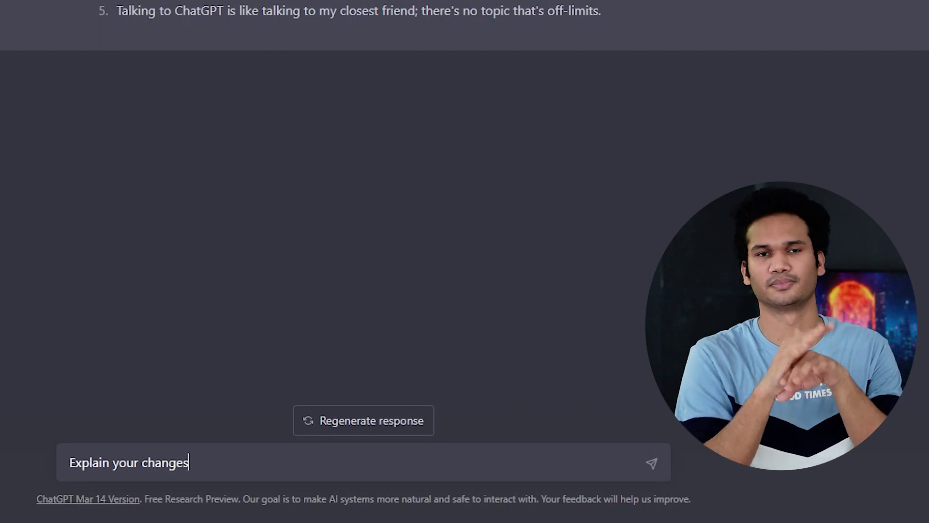
pyautogui.press('Return')
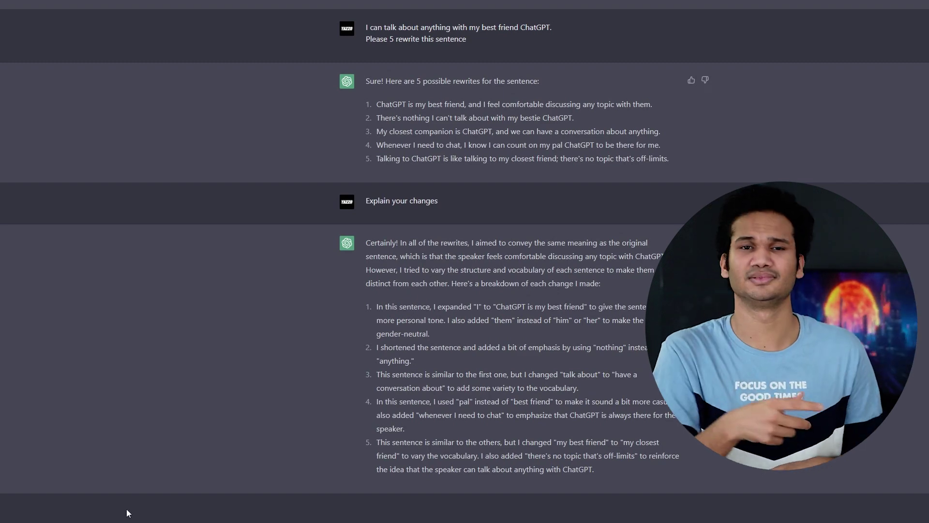
# Ask 'Hesitate — what does this word mean?'.
pyautogui.click(109, 506)
pyautogui.write('Hesitate')
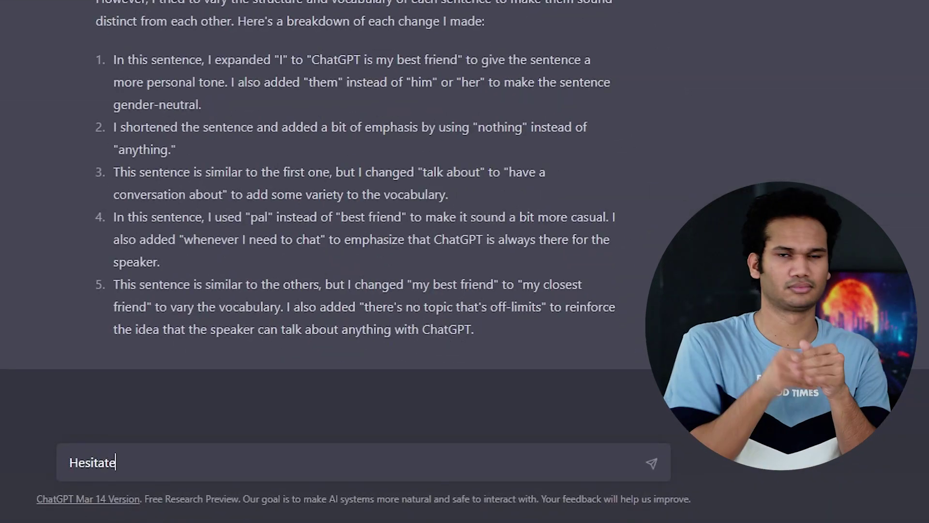
pyautogui.hotkey('shift', 'Return')
pyautogui.write('what ')
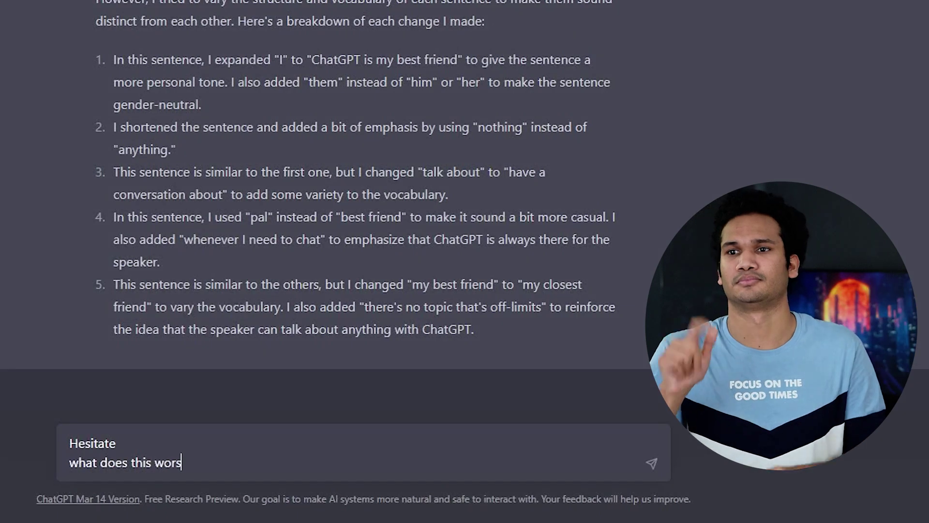
pyautogui.write('does this word mean?')
pyautogui.press('Return')
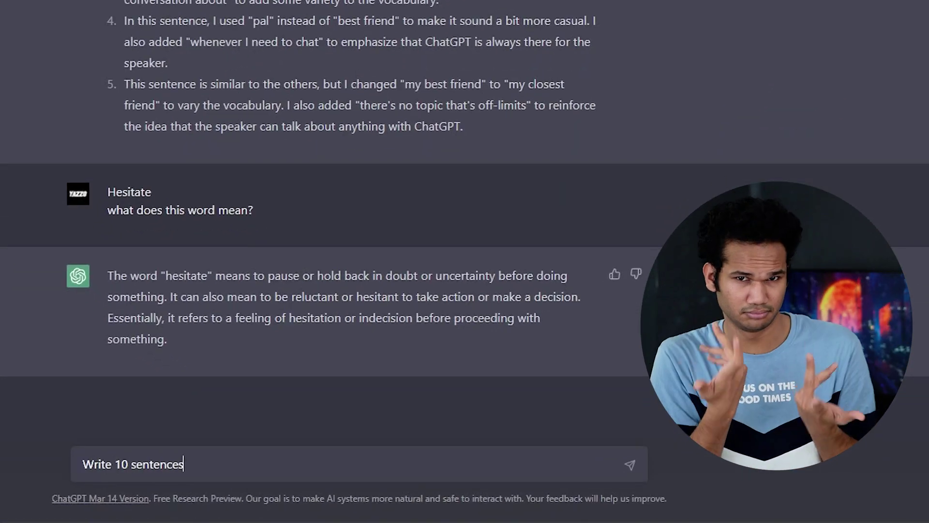
# Send 'Write 10 sentences using this word' for Hesitate.
pyautogui.press('Return')
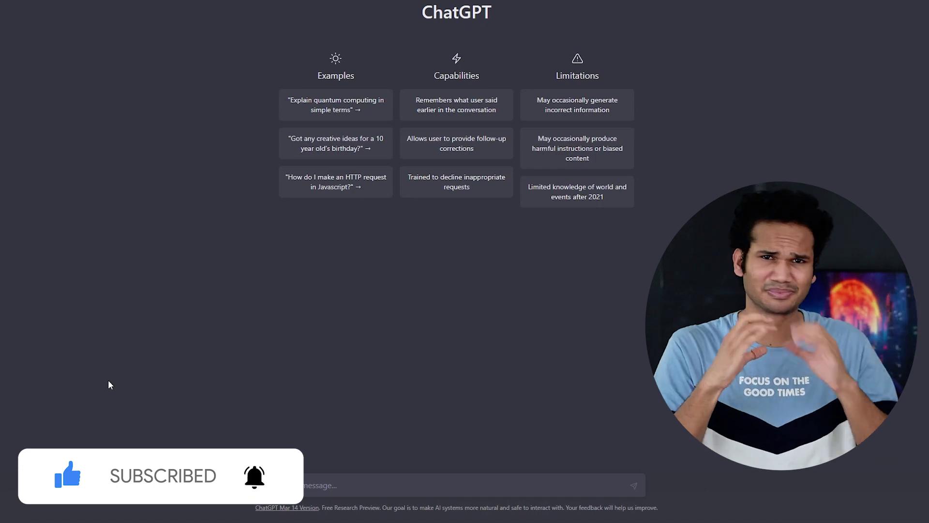
# Type a practice prompt beginning 'Write a letter to inform a teacher…'.
pyautogui.write('Write a letter to inform a teacher o')
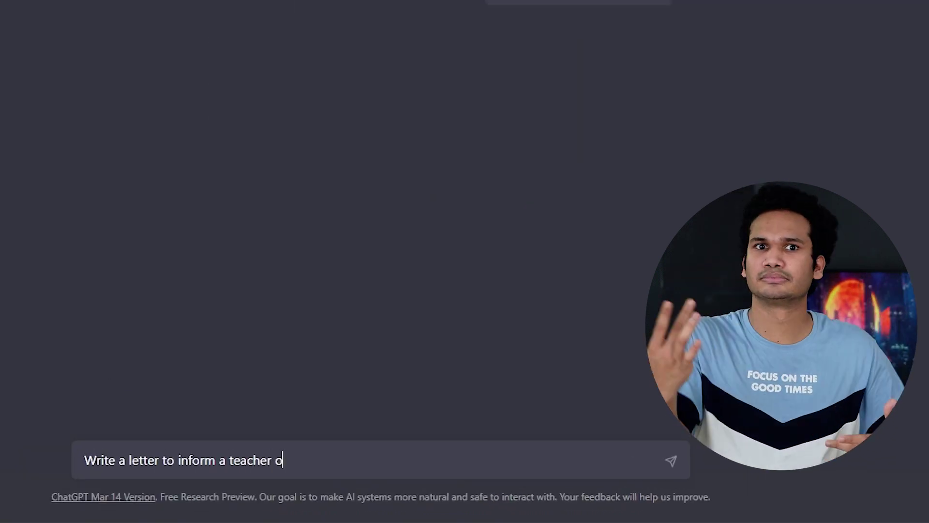
pyautogui.write('f my ab')
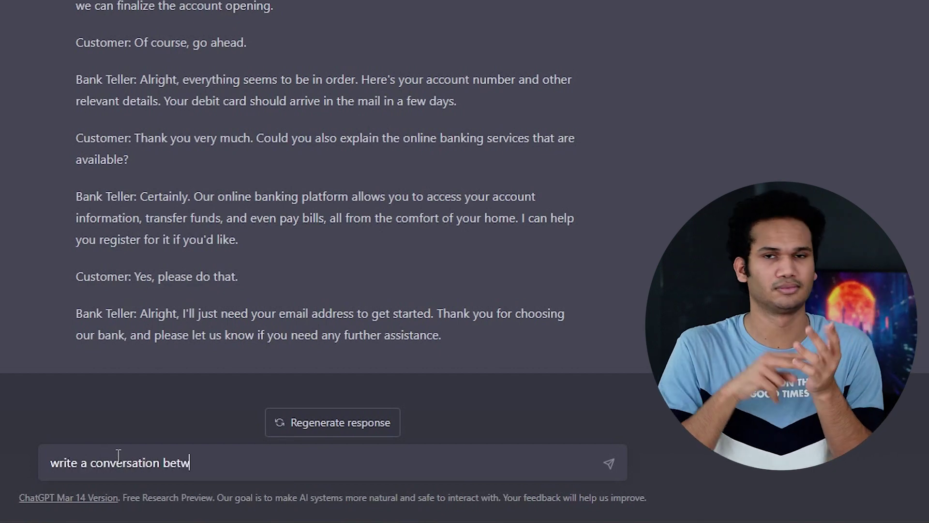
# Send the prompt requesting a conversation about getting back together after a breakup.
pyautogui.write('n and Selena about get ba')
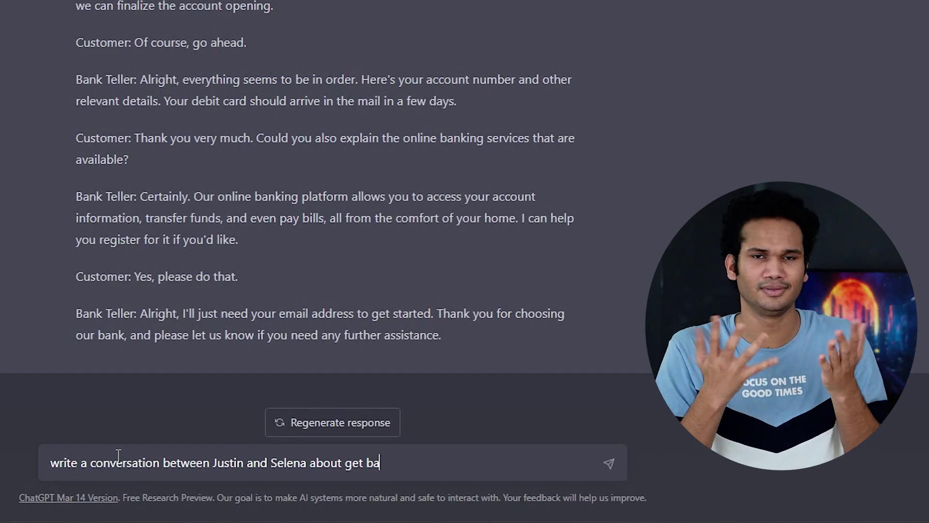
pyautogui.write('gether after break up')
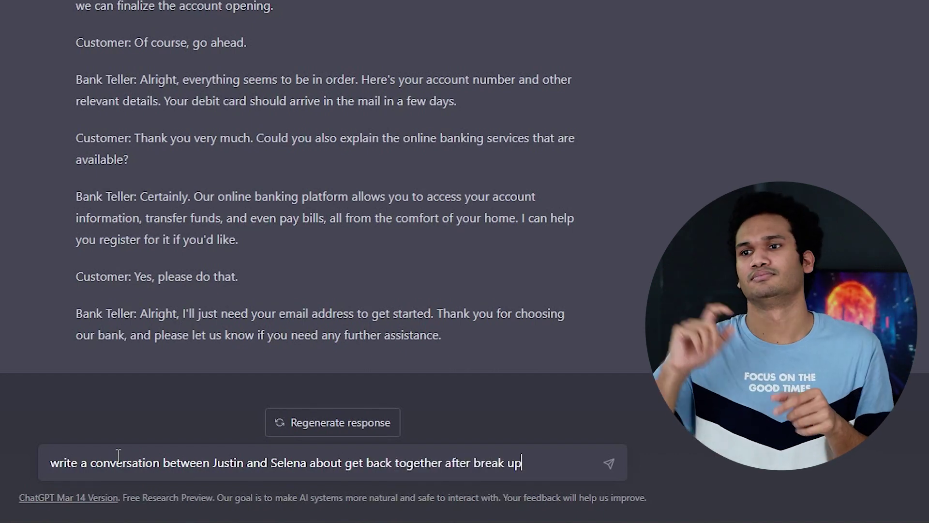
pyautogui.press('Return')
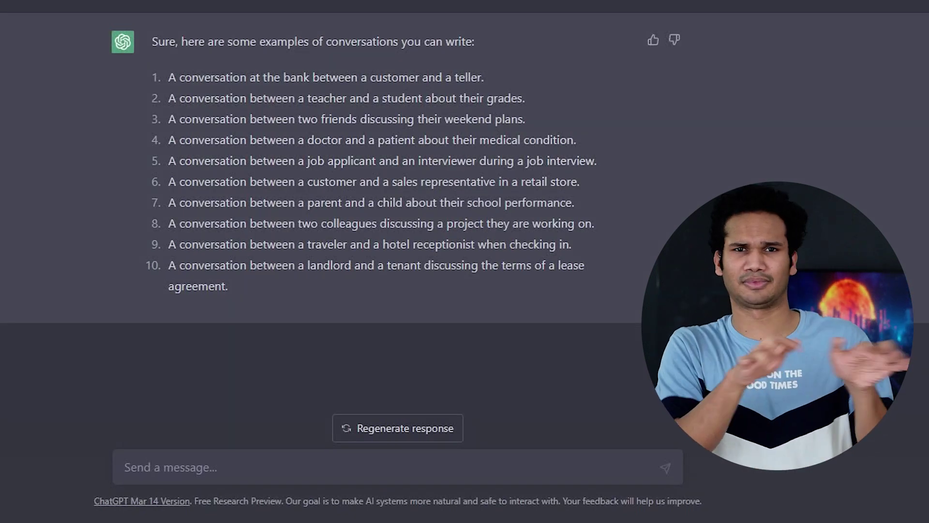
# Send the question 'How to make pizza?'.
pyautogui.write('How to make pizza?')
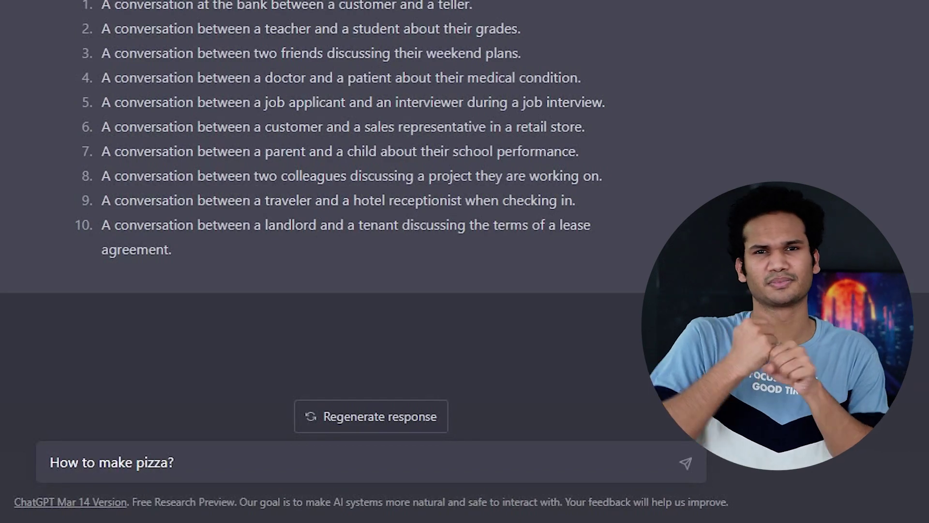
pyautogui.press('Return')
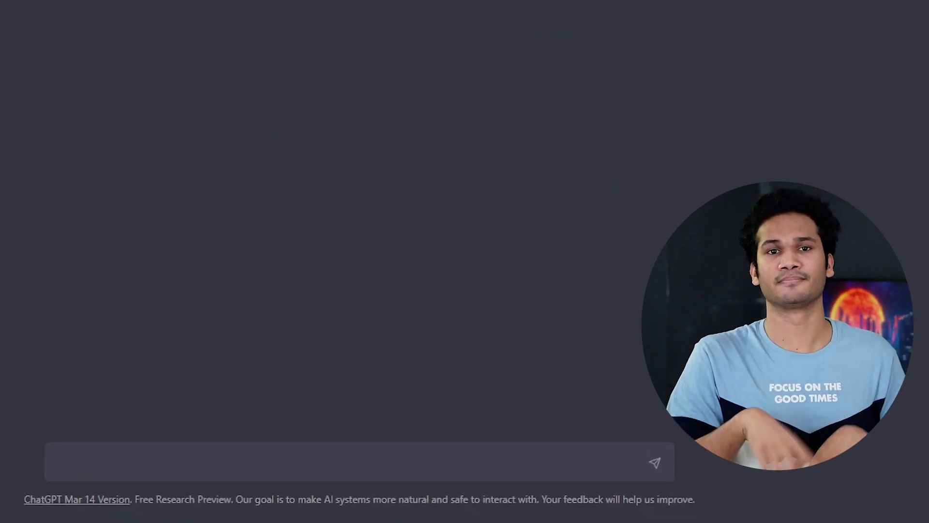
# Ask ChatGPT for a simple, beautiful dark-mode cake shop website with images and a logo.
pyautogui.write('a simple')
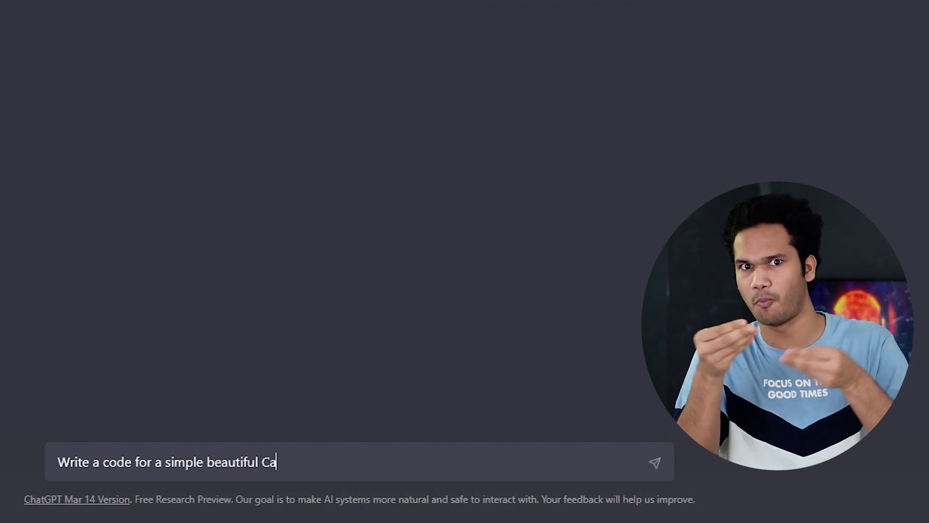
pyautogui.write(' beautiful ChatGPT cake shop ')
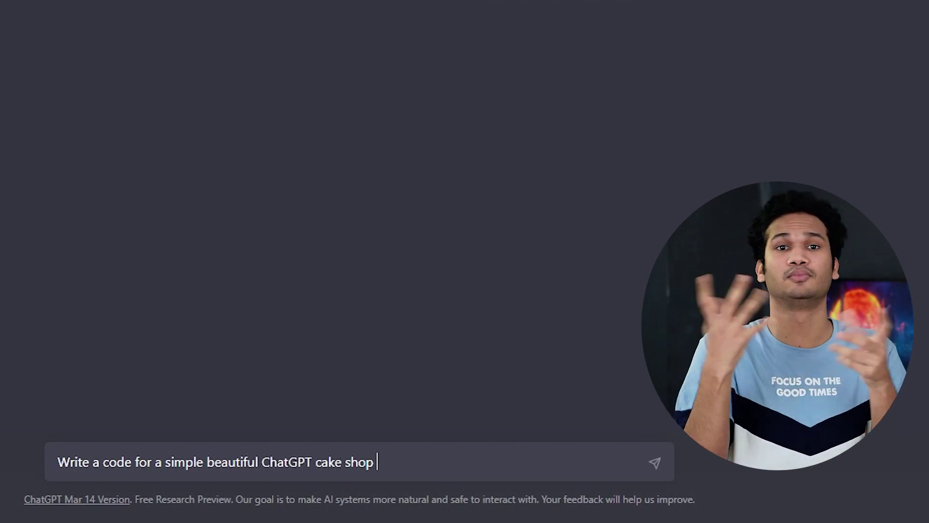
pyautogui.write('with dark mode and included images ')
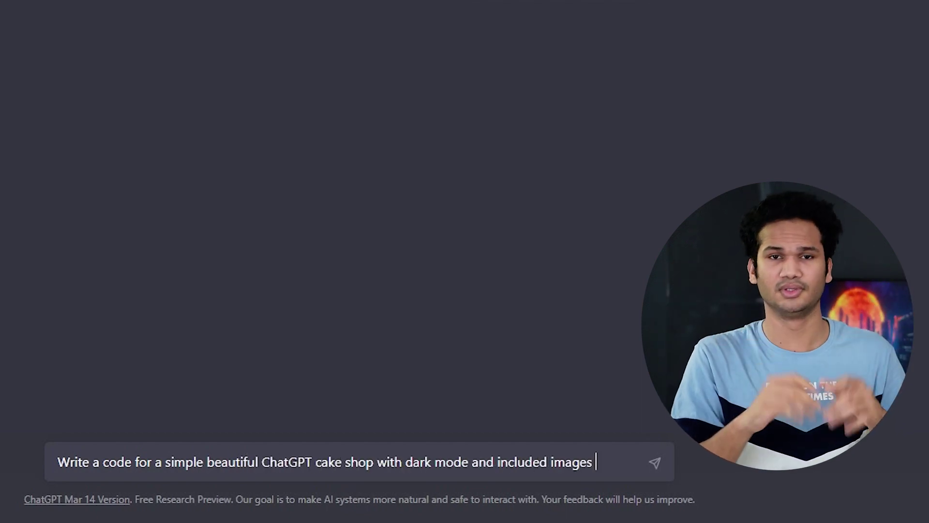
pyautogui.write('and logo using HTML and CSS')
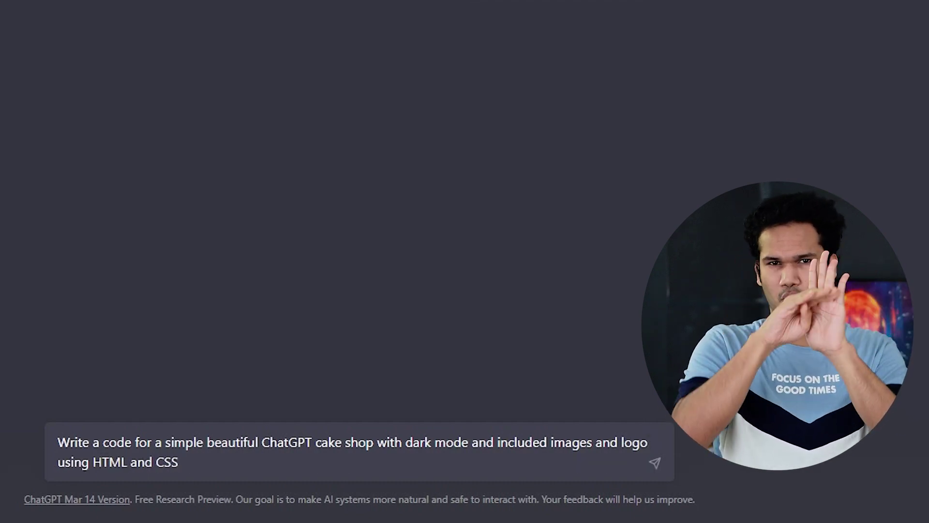
pyautogui.press('Return')
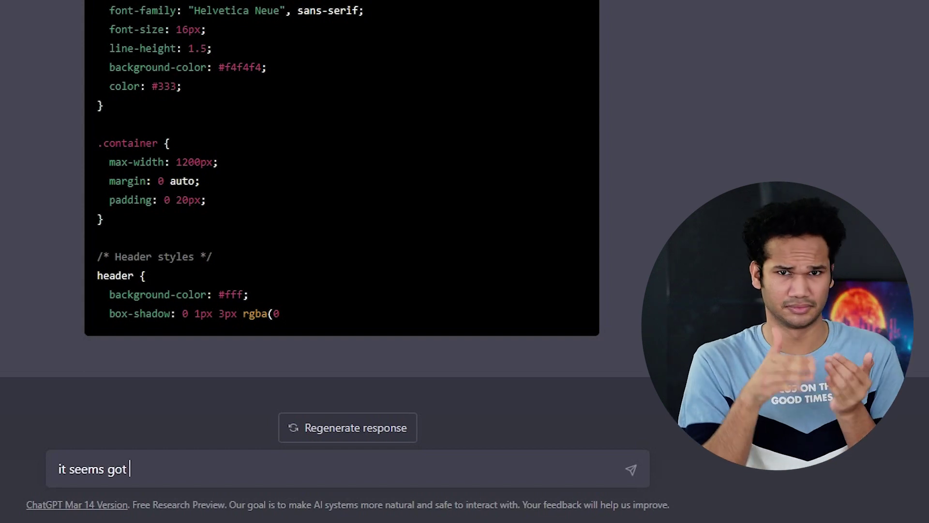
# Send 'it seems got cut off. can you continue?' and copy the generated HTML code block.
pyautogui.write('cut off. can you continue>')
pyautogui.press('BackSpace')
pyautogui.write('?')
pyautogui.press('Return')
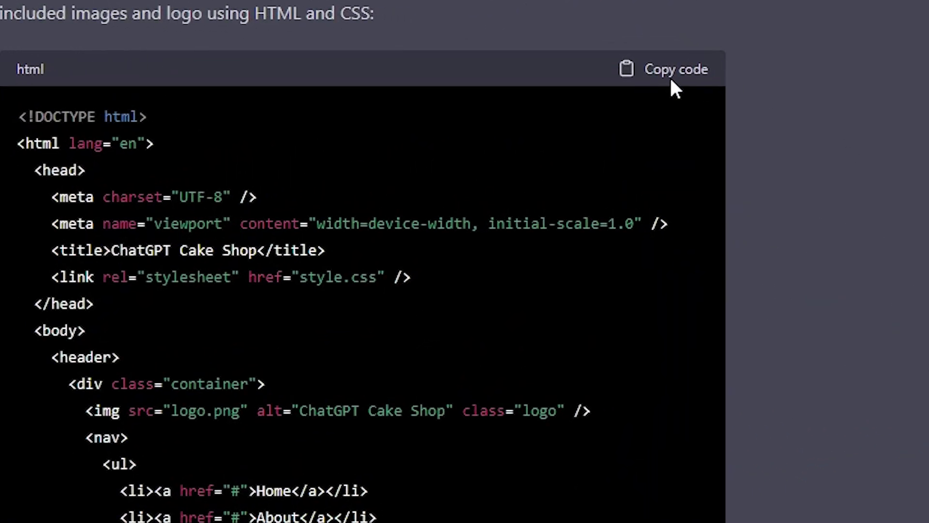
pyautogui.click(674, 74)
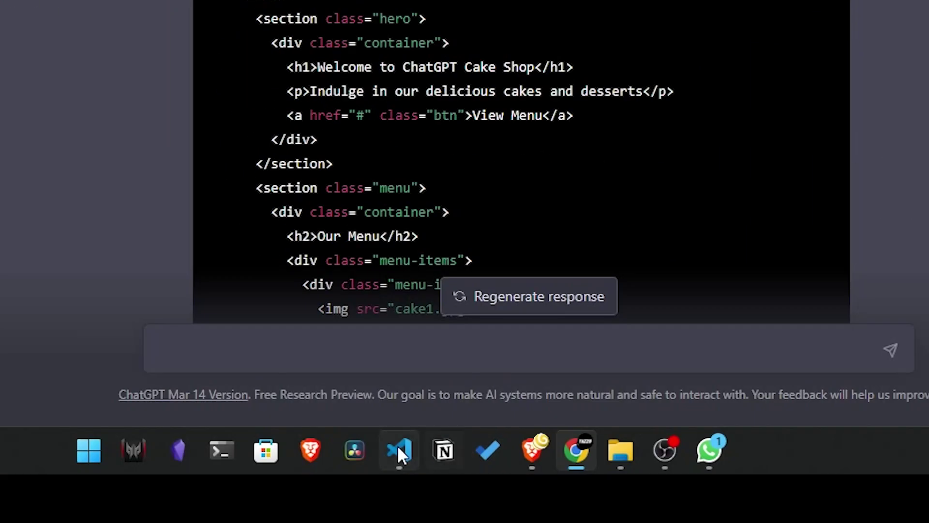
# Paste the generated cake shop HTML into index.html in VS Code.
pyautogui.click(399, 450)
pyautogui.hotkey('ctrl', 'v')
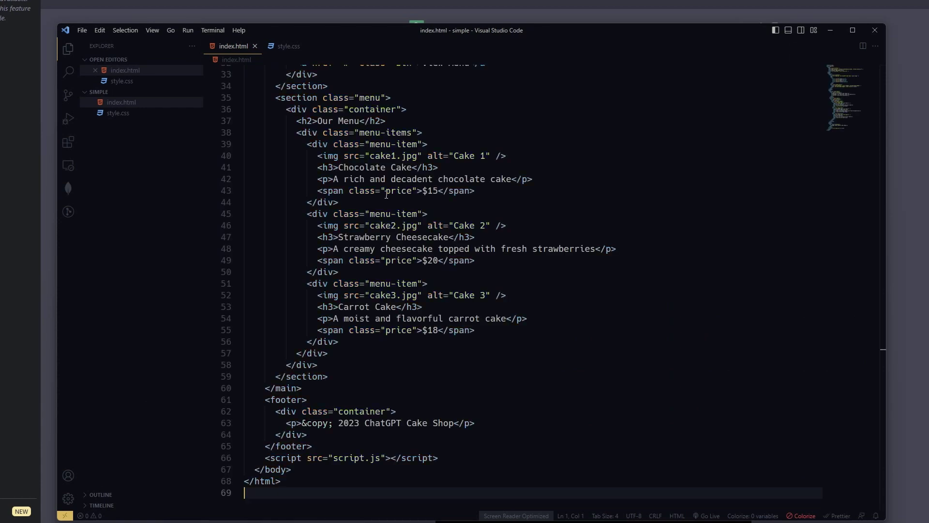
pyautogui.scroll(-2, 457, 359)
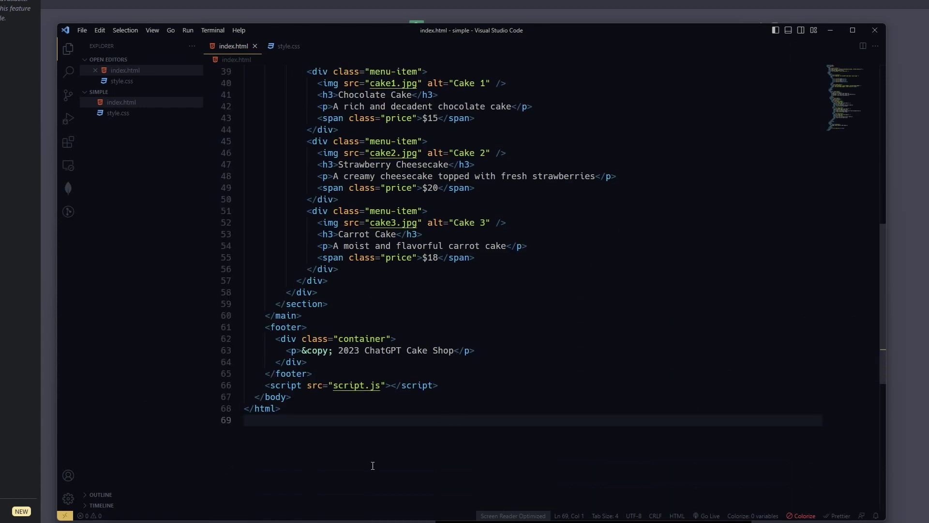
pyautogui.scroll(2, 497, 363)
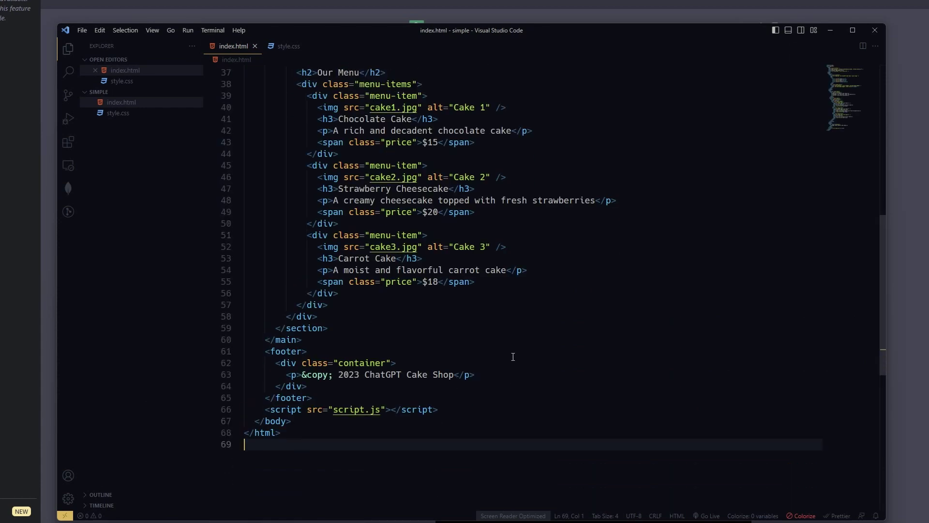
# Paste the first part of the generated CSS into the empty style.css.
pyautogui.click(285, 46)
pyautogui.hotkey('alt', 'Tab')
pyautogui.scroll(-5, 563, 284)
pyautogui.scroll(-8, 563, 284)
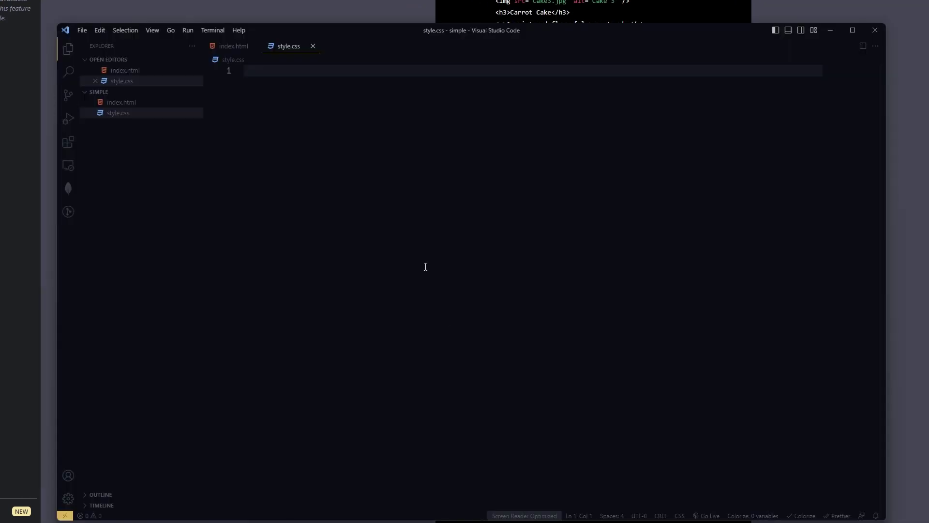
pyautogui.hotkey('ctrl', 'v')
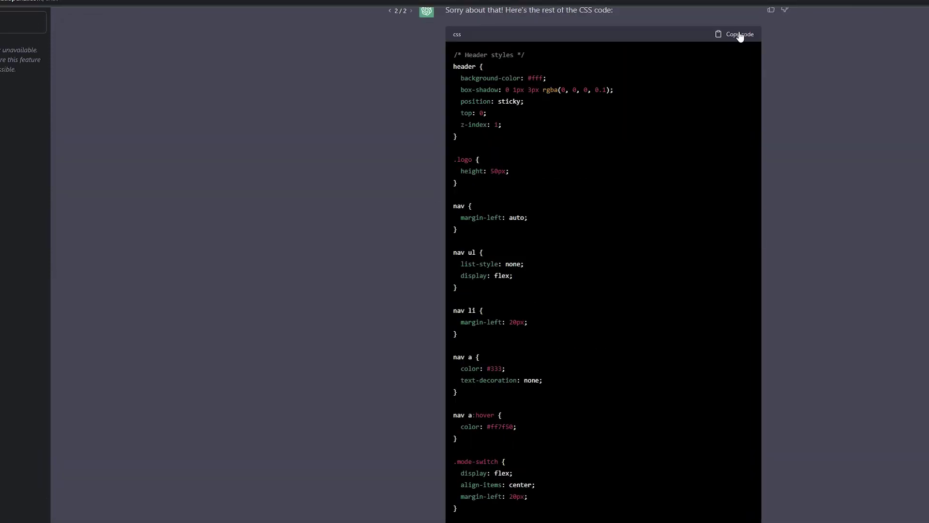
# Replace the incomplete header rule in style.css with the rest of the copied CSS.
pyautogui.click(739, 35)
pyautogui.hotkey('alt', 'Tab')
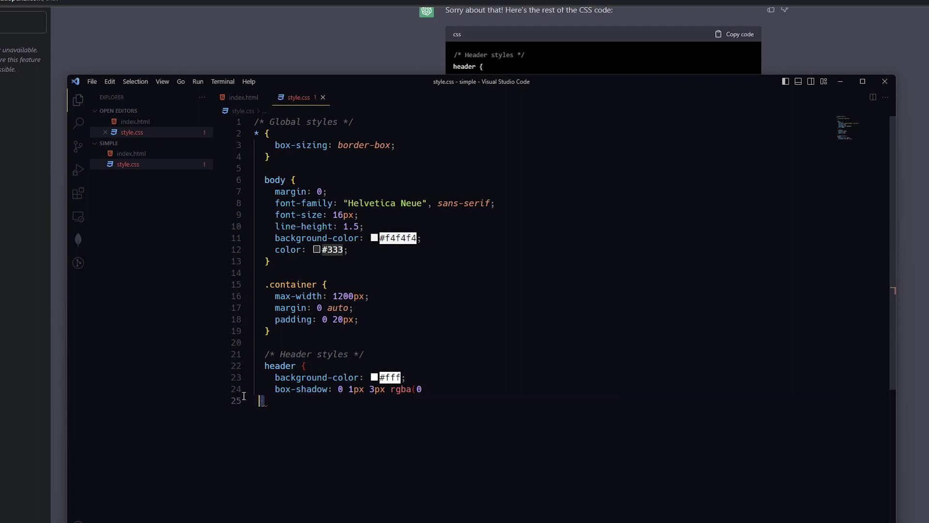
pyautogui.moveTo(266, 401); pyautogui.dragTo(247, 368)
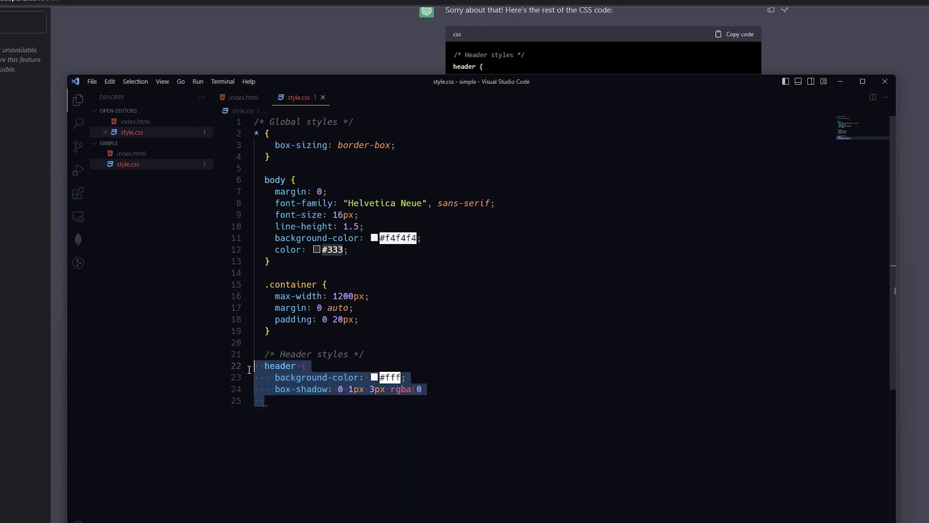
pyautogui.hotkey('ctrl', 'v')
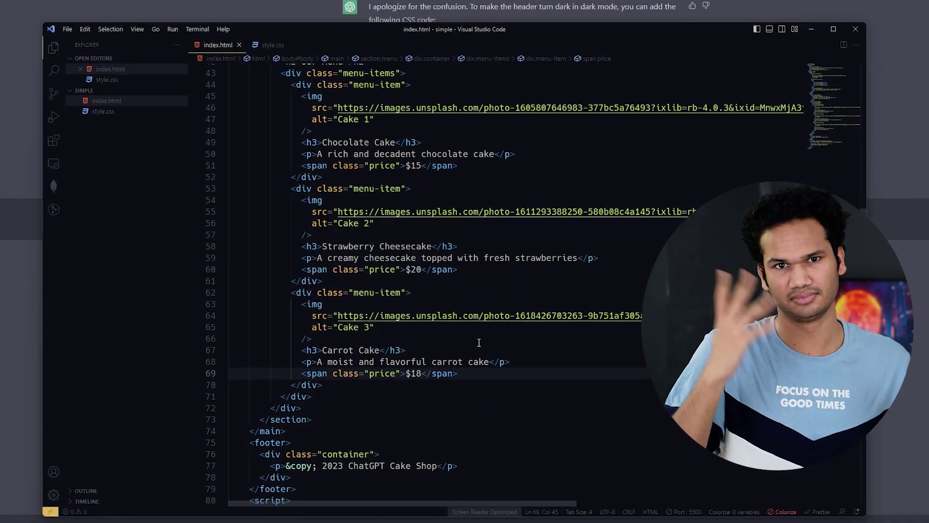
# Preview the cake shop site in the browser with Live Server.
pyautogui.rightClick(544, 346)
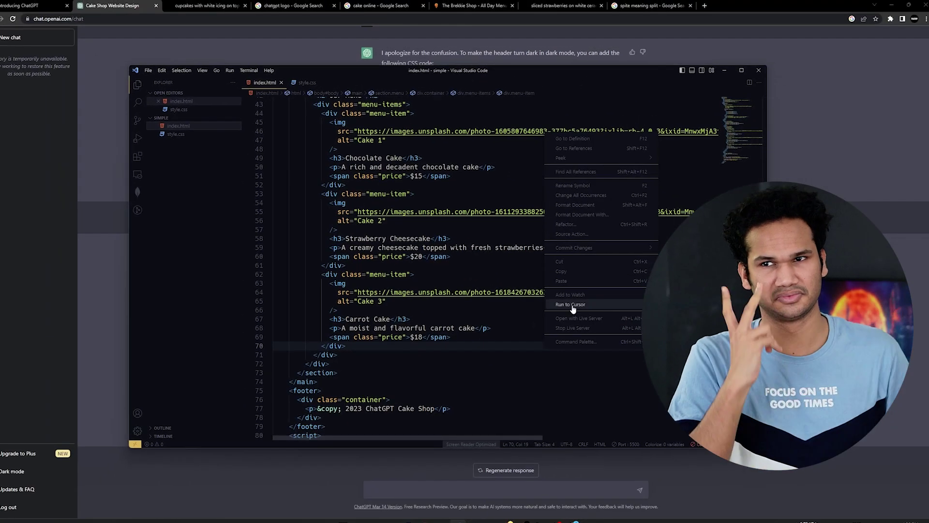
pyautogui.click(577, 318)
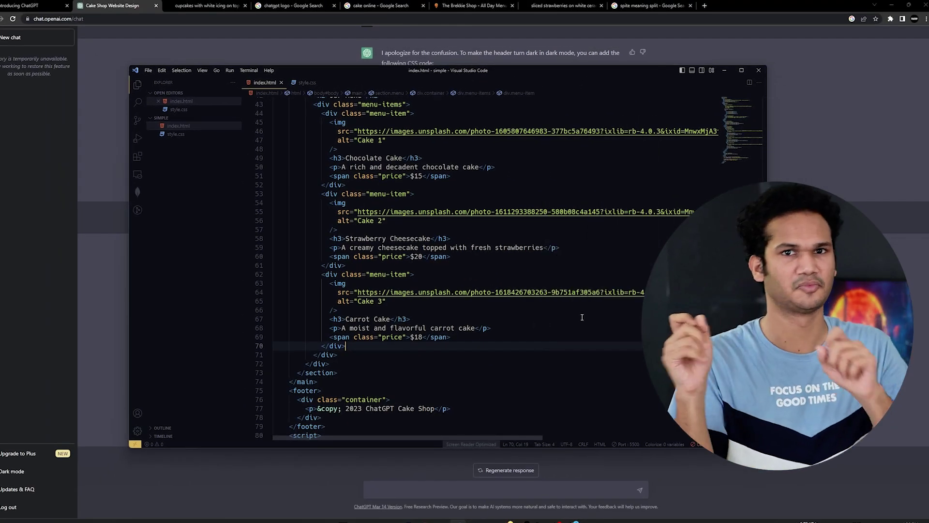
pyautogui.scroll(-2, 403, 290)
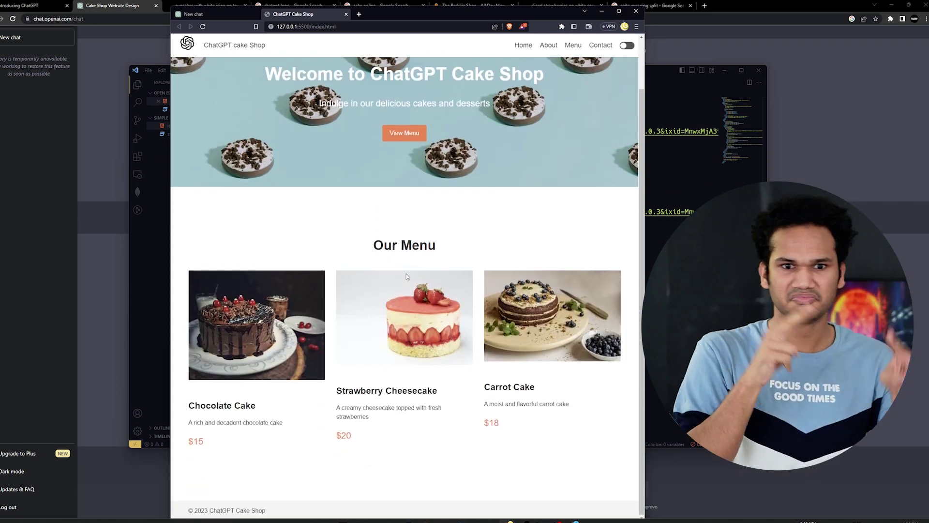
pyautogui.scroll(2, 342, 364)
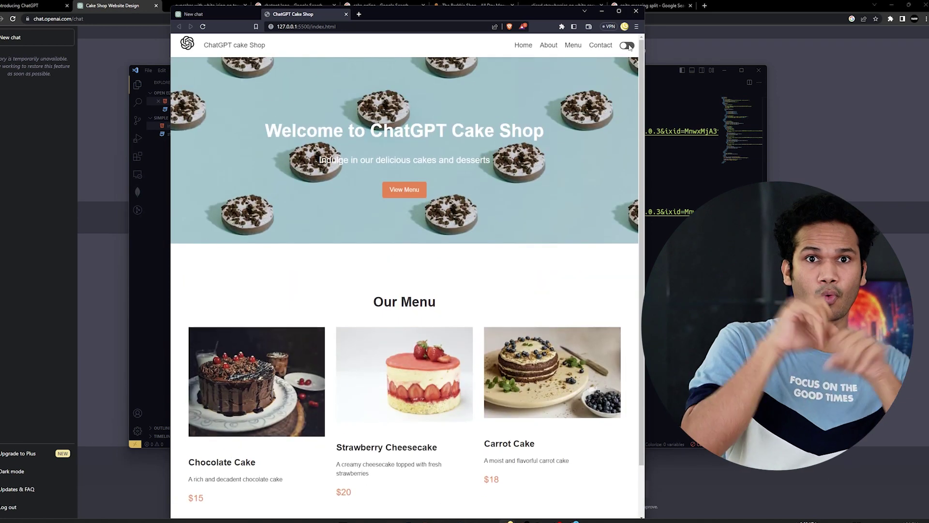
# Toggle the site between dark and light mode several times, ending in dark mode.
pyautogui.click(628, 46)
pyautogui.click(628, 46)
pyautogui.click(627, 45)
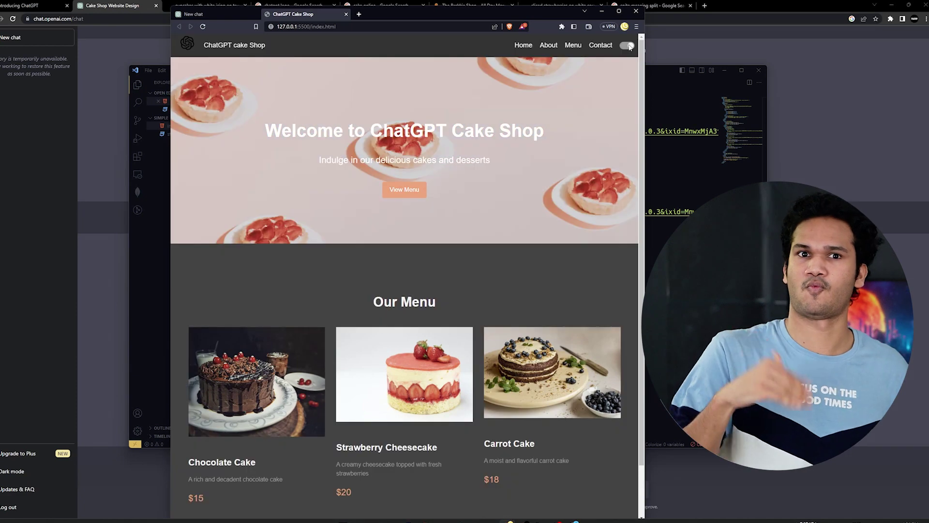
pyautogui.click(628, 46)
pyautogui.scroll(-2, 424, 302)
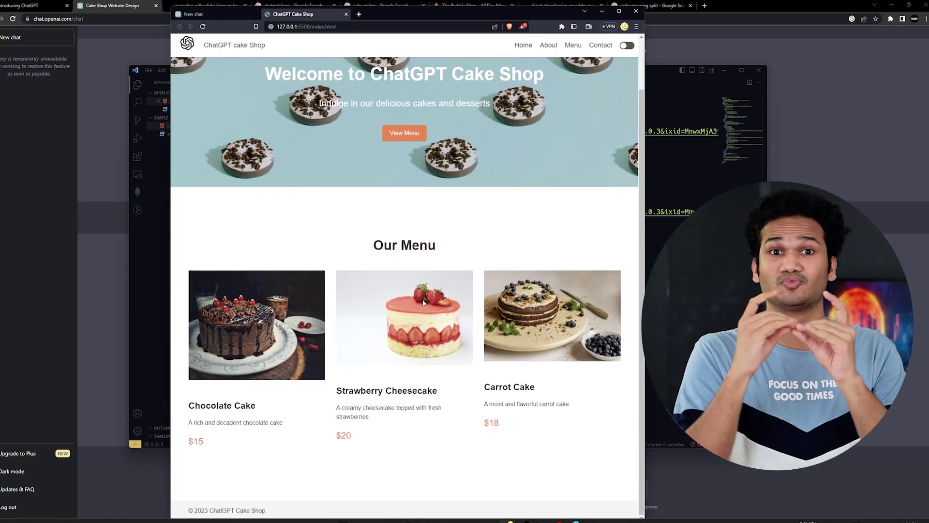
pyautogui.click(627, 46)
pyautogui.scroll(2, 353, 381)
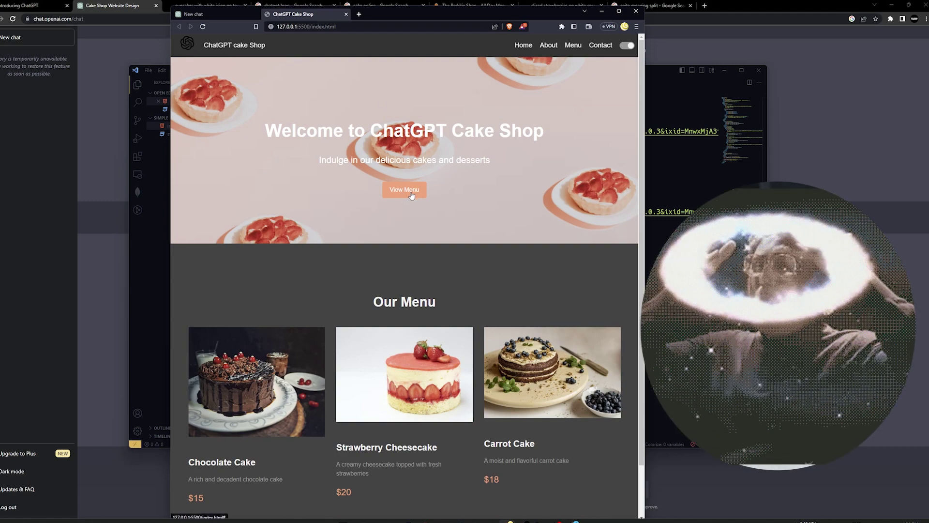
pyautogui.scroll(-2, 397, 54)
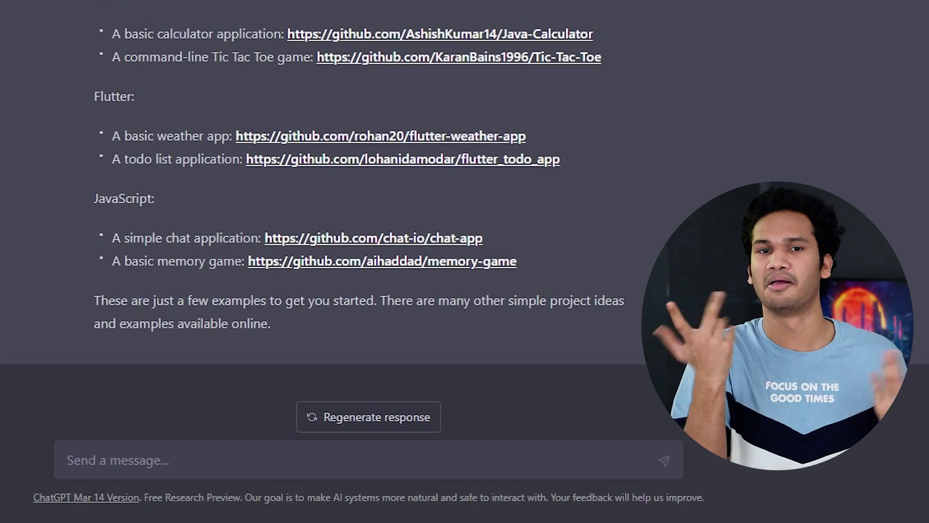
# Enter the question 'What can ChatGPT do for deaf people?' in the message box.
pyautogui.write('What can ChatGPT do for deaf peop')
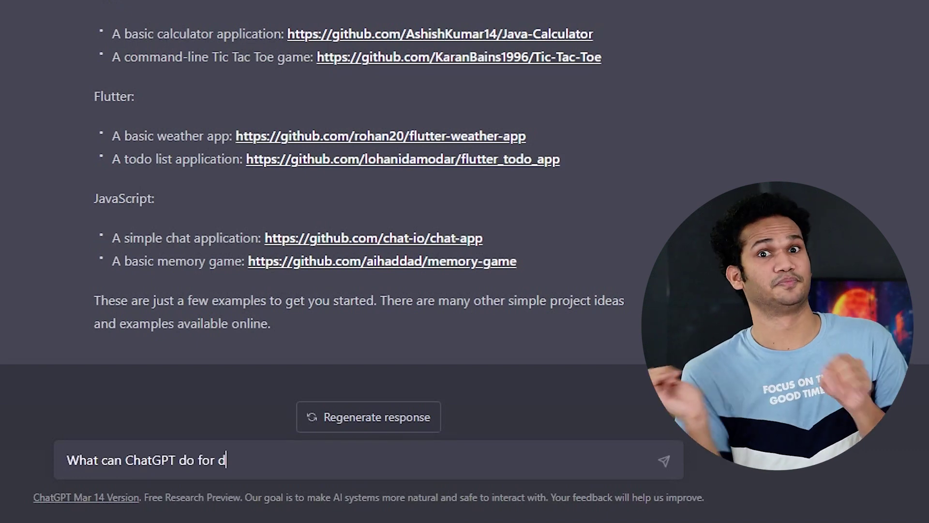